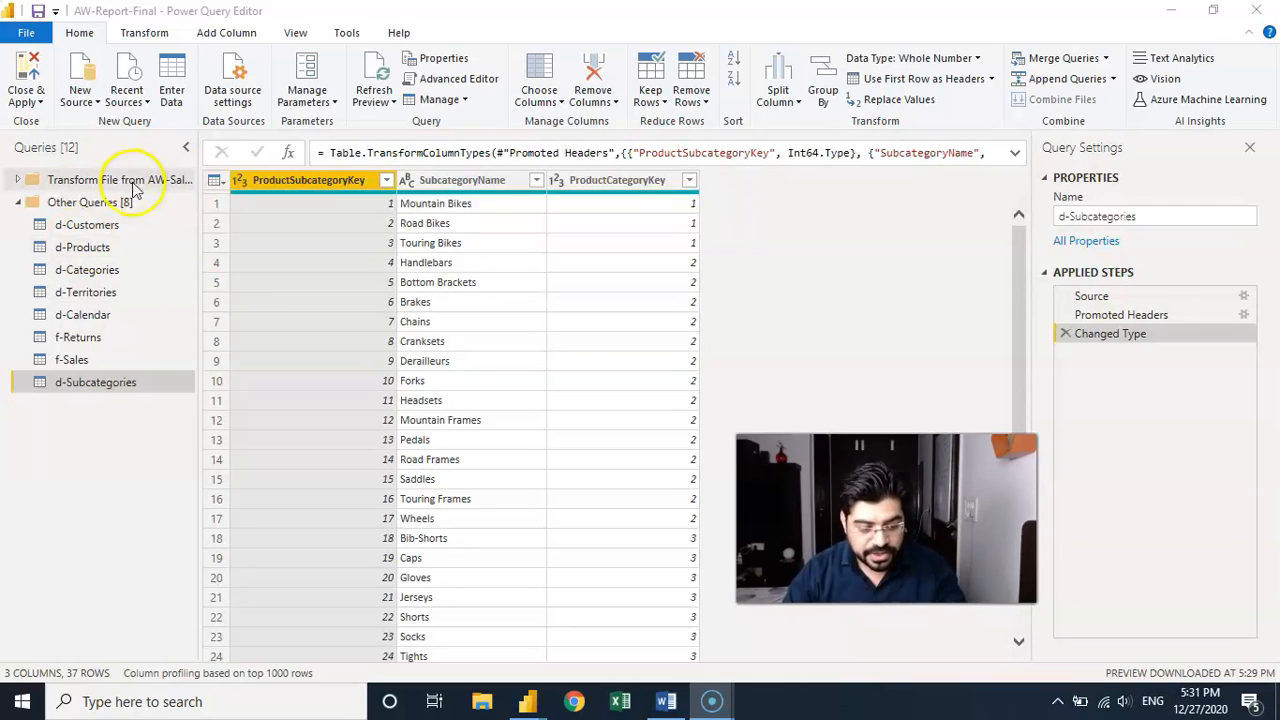
Step: Add a Year column extracted from the BirthDate column in the d-Customers query
left_click(108, 228)
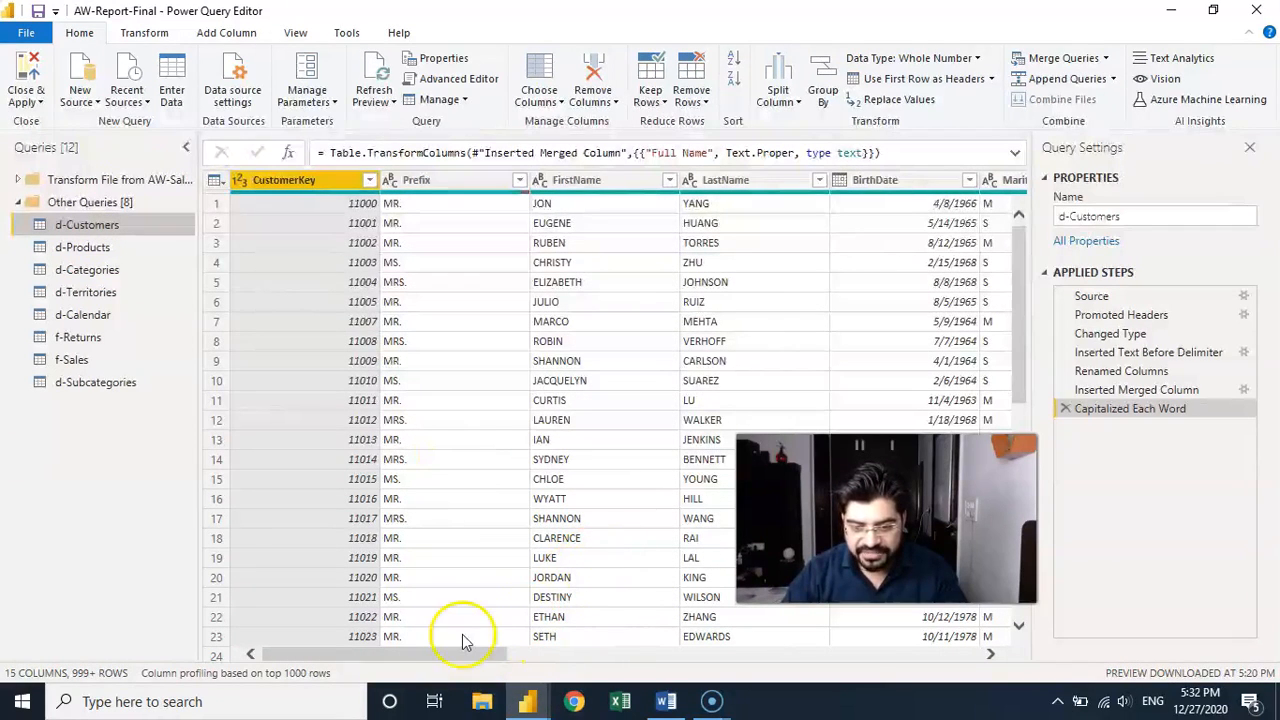
left_click(926, 180)
left_click_drag(435, 655, 600, 663)
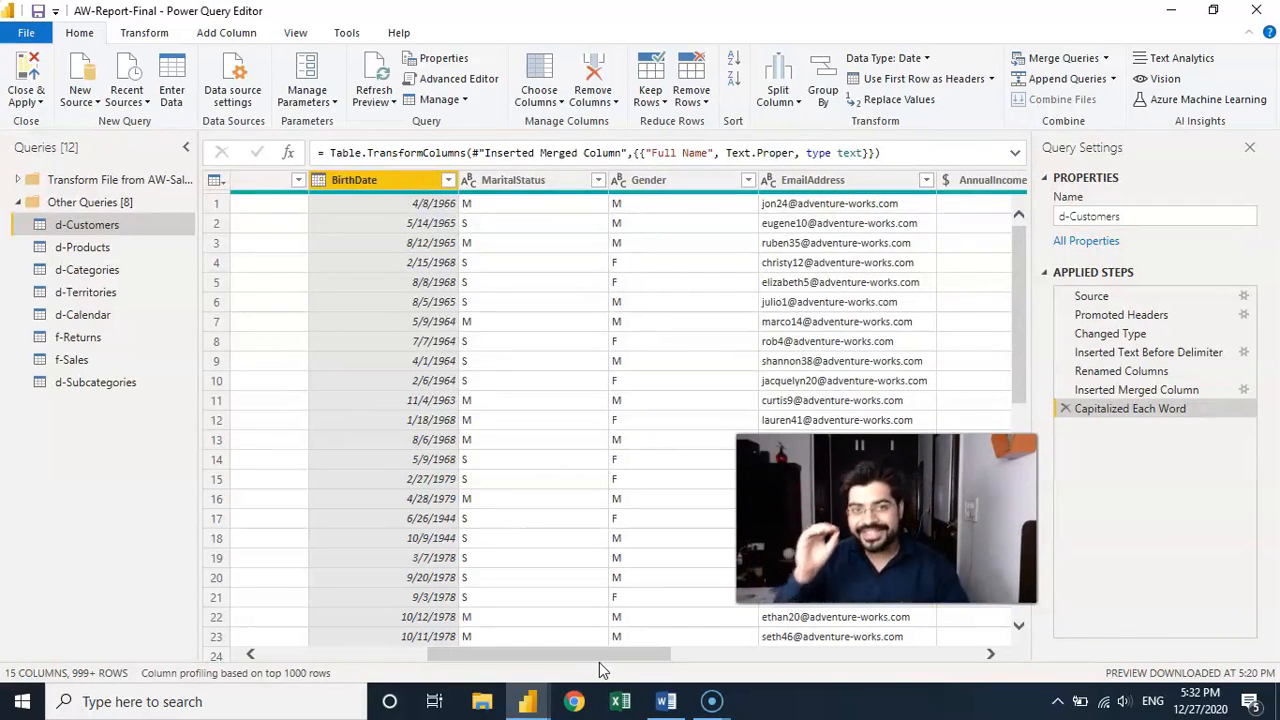
left_click(232, 36)
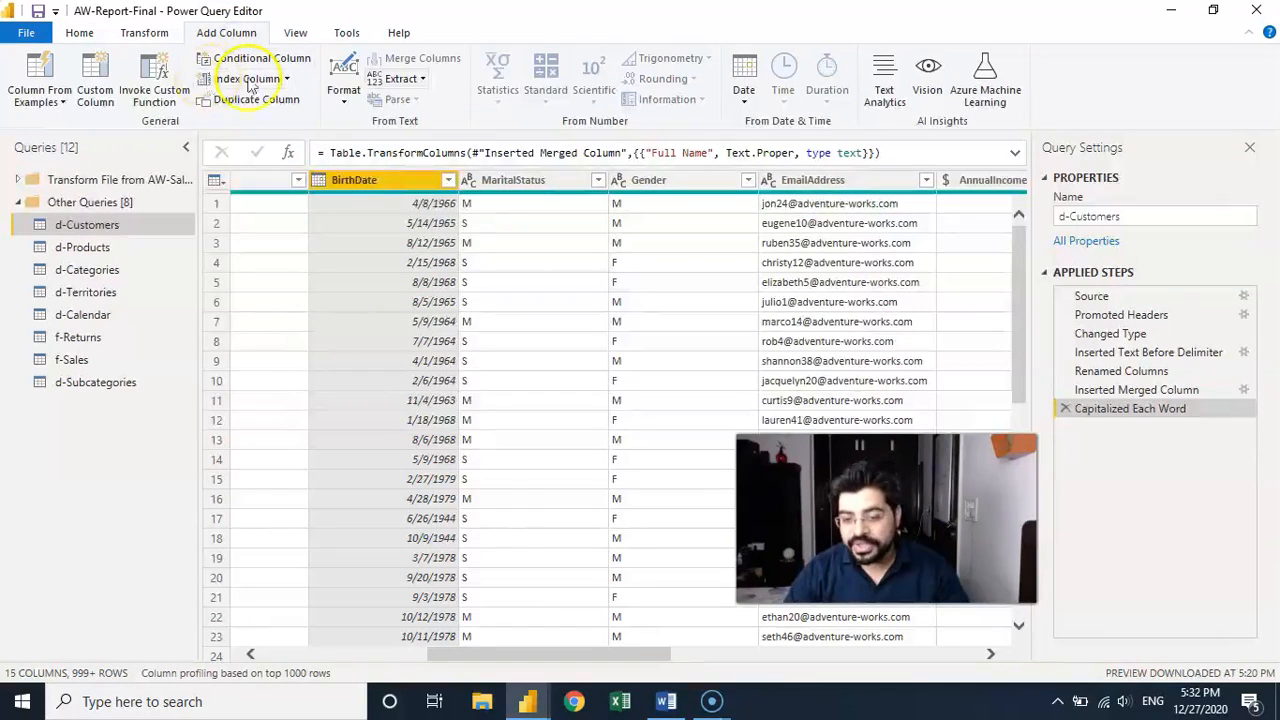
left_click(746, 100)
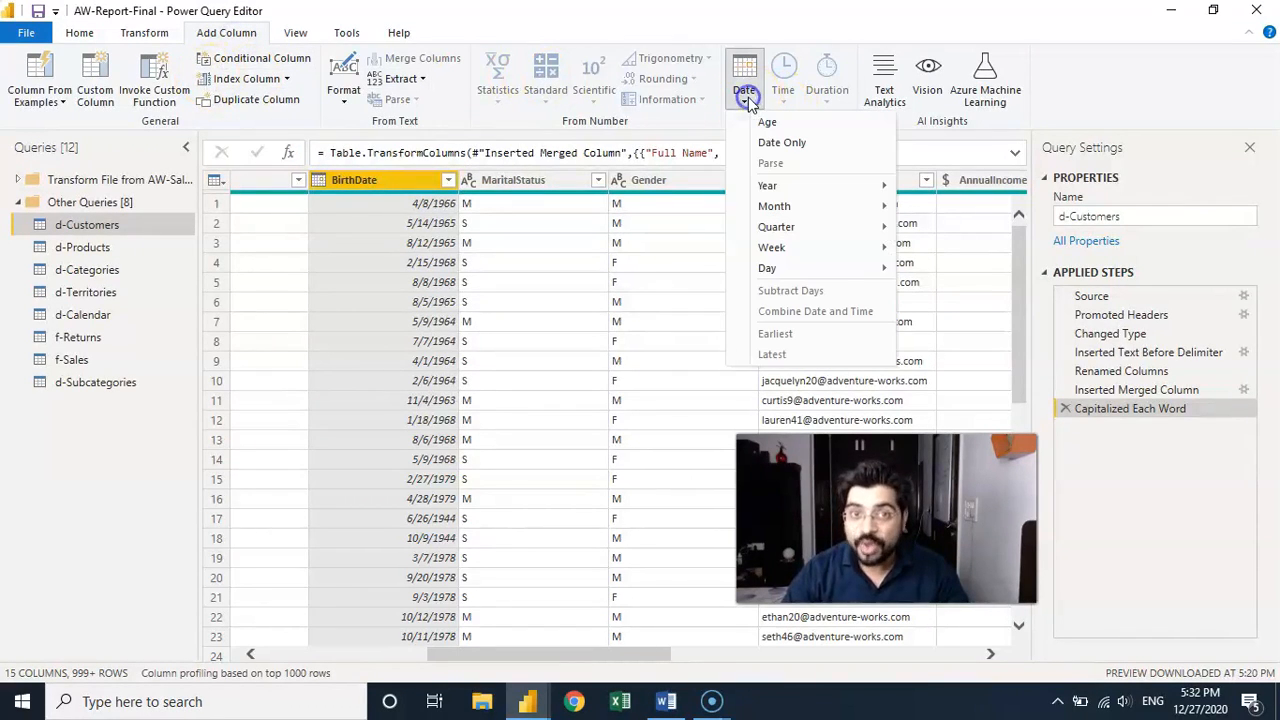
mouse_move(843, 190)
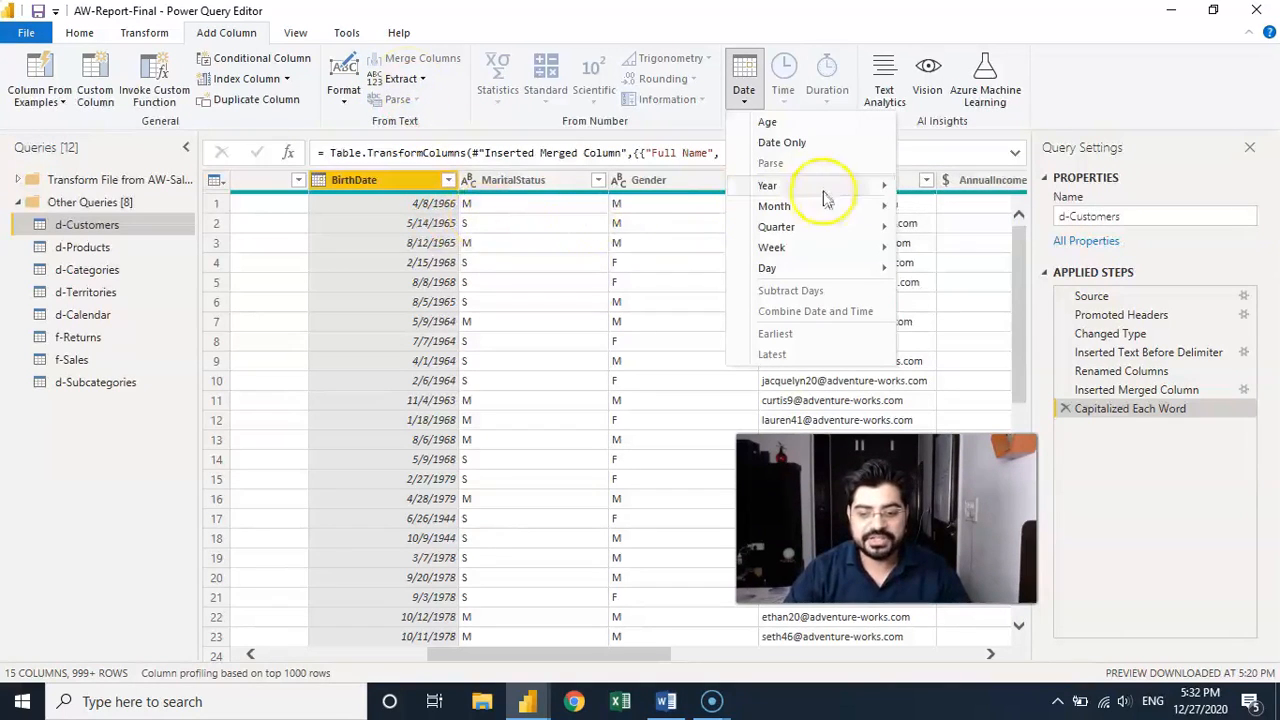
left_click(965, 189)
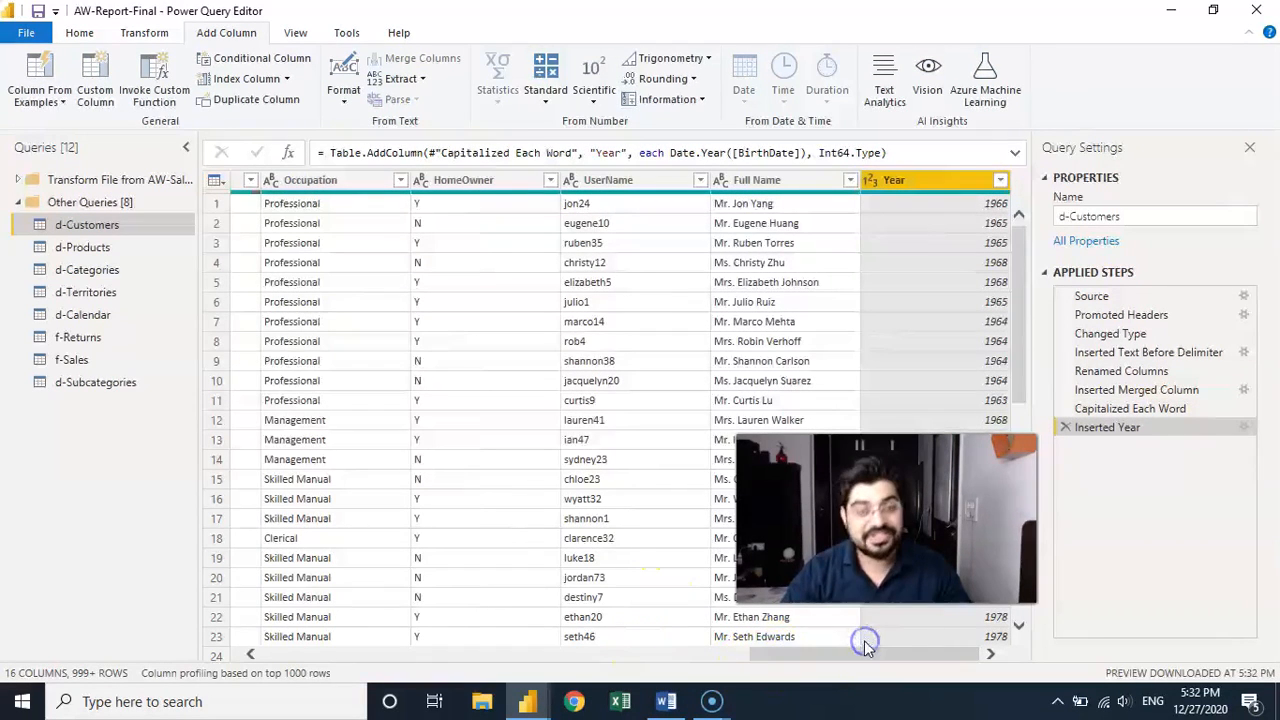
Step: Rename the new Year column in d-Customers as Birth Year
double_click(922, 180)
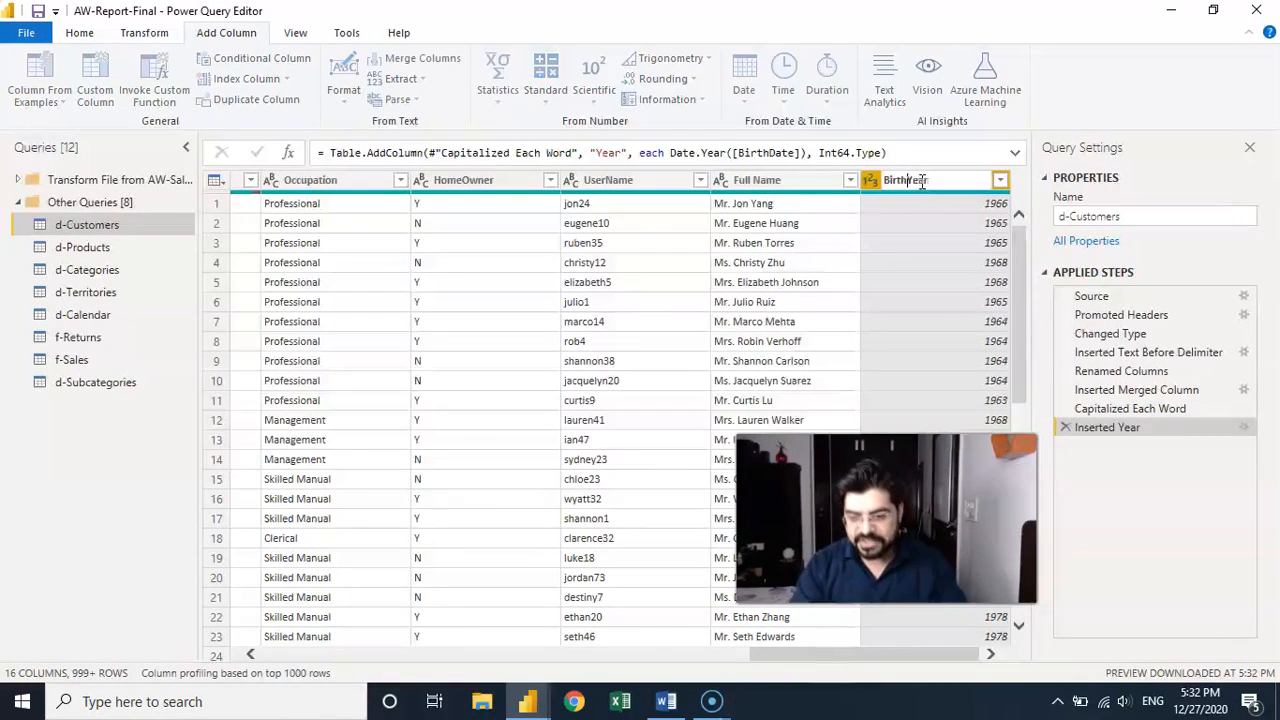
type("Birth Year")
key("Return")
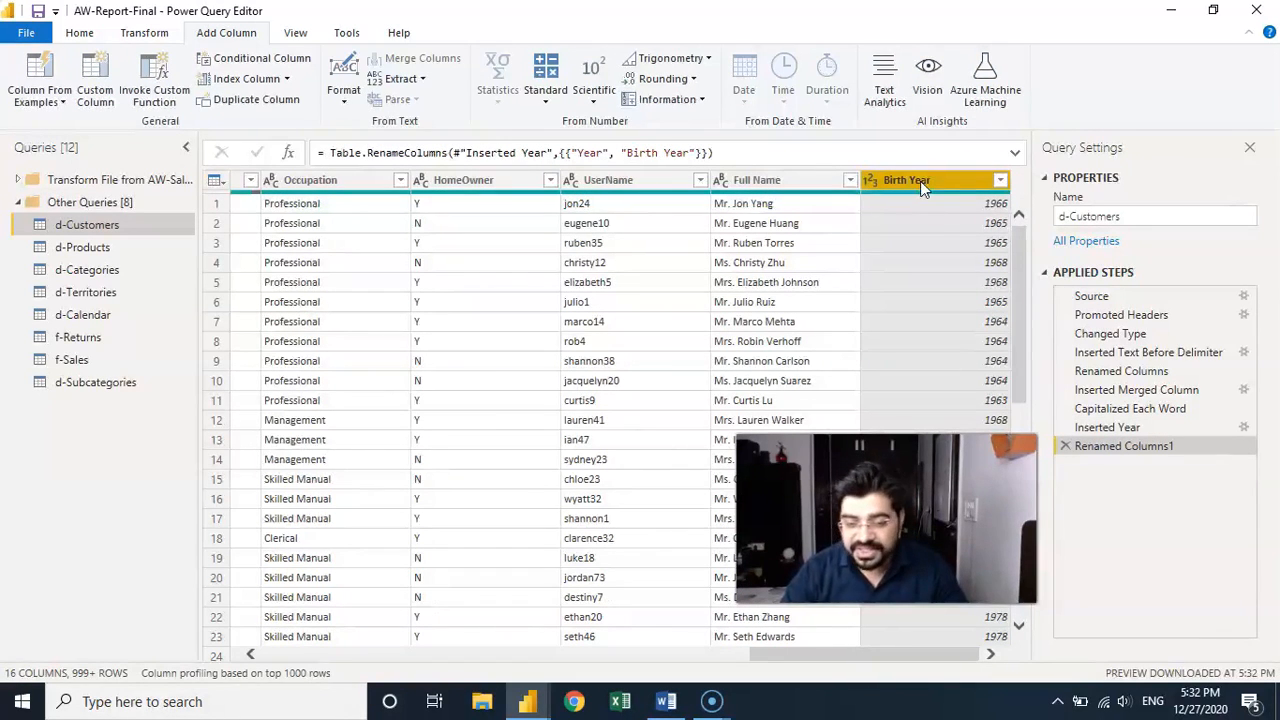
Step: Close the Power Query Editor and apply the pending query changes to the report
left_click(93, 38)
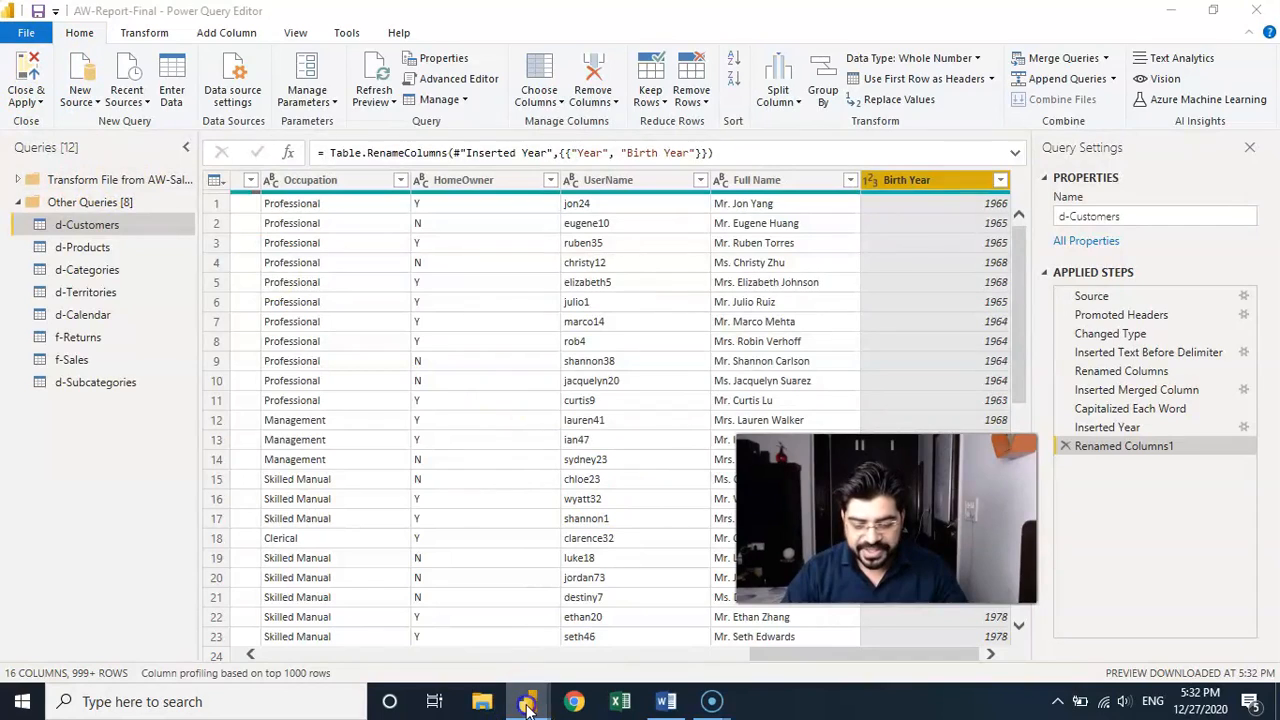
mouse_move(525, 703)
left_click(450, 622)
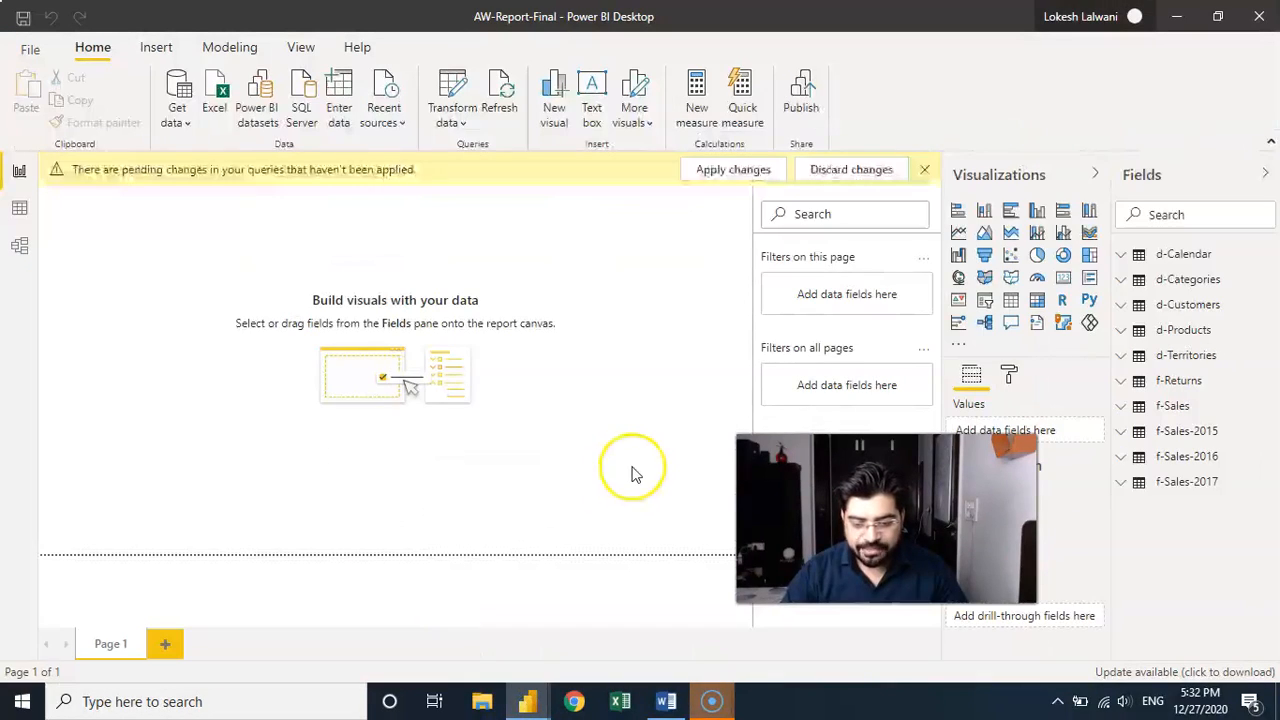
key("alt+Tab")
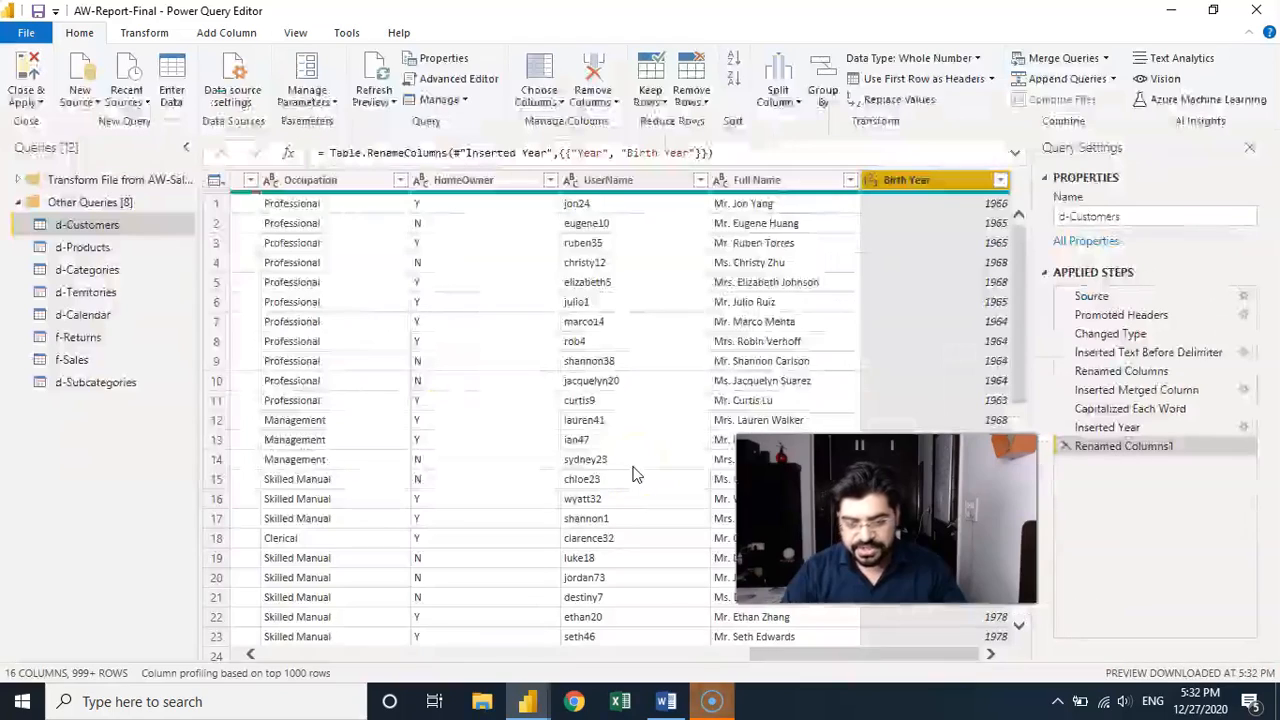
left_click(1209, 12)
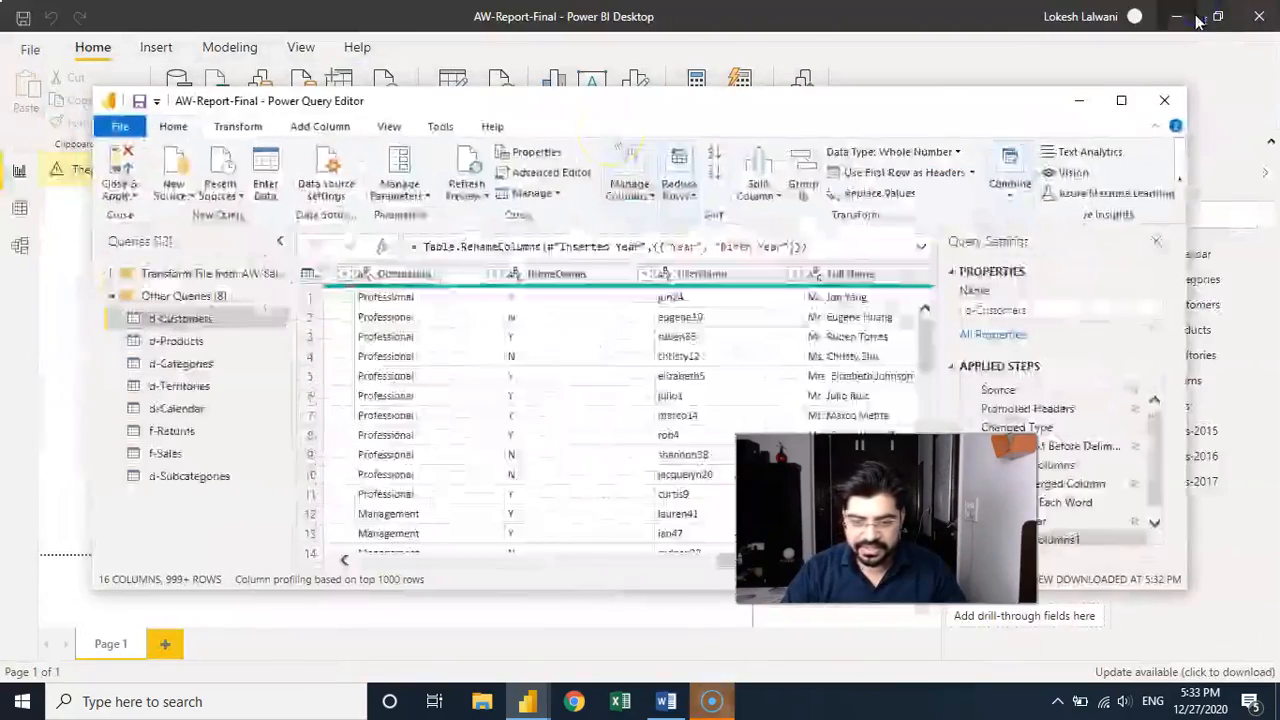
left_click_drag(556, 113, 629, 143)
left_click(215, 189)
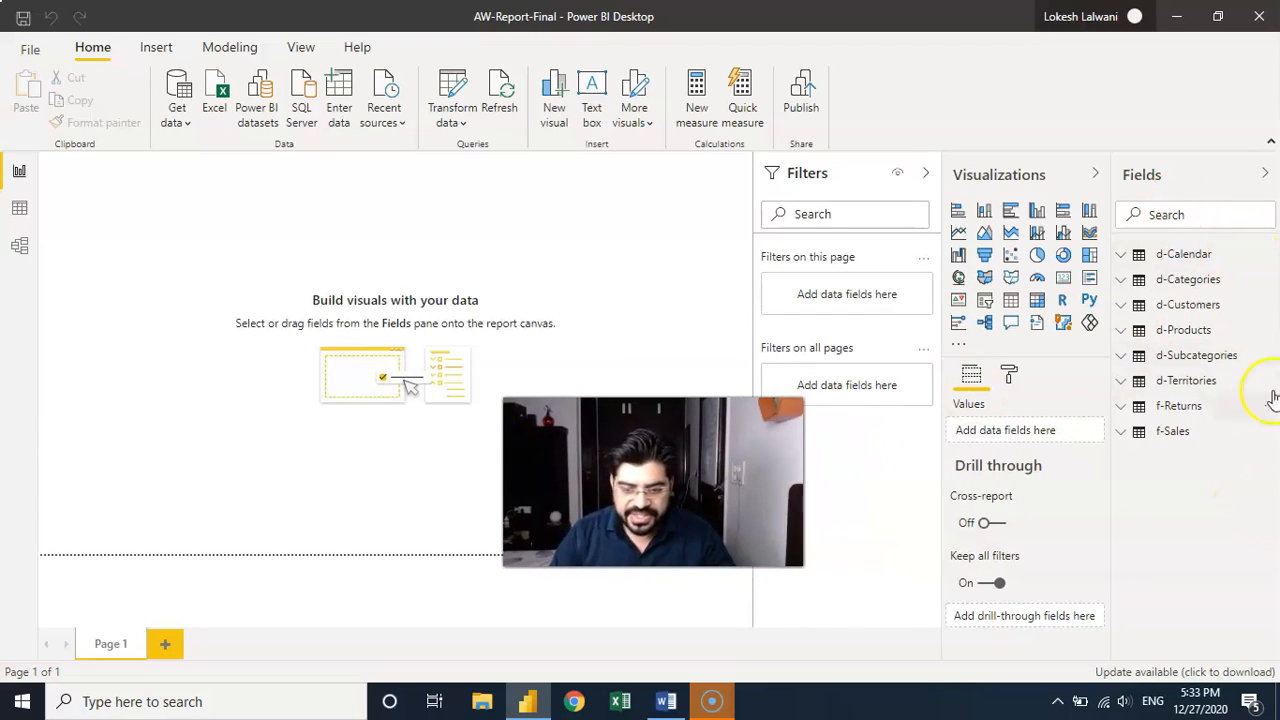
Step: Look through the data, model and report views, and examine the Birth Year column of the d-Customers table
left_click(20, 212)
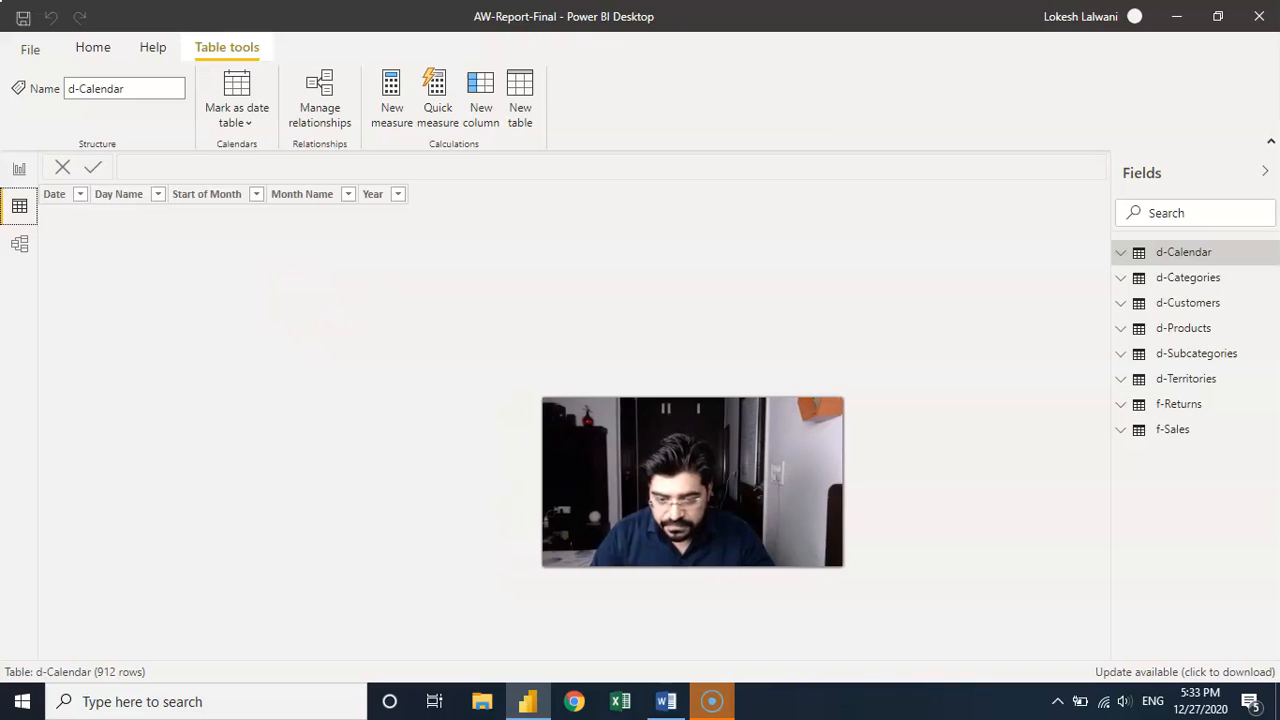
left_click(17, 245)
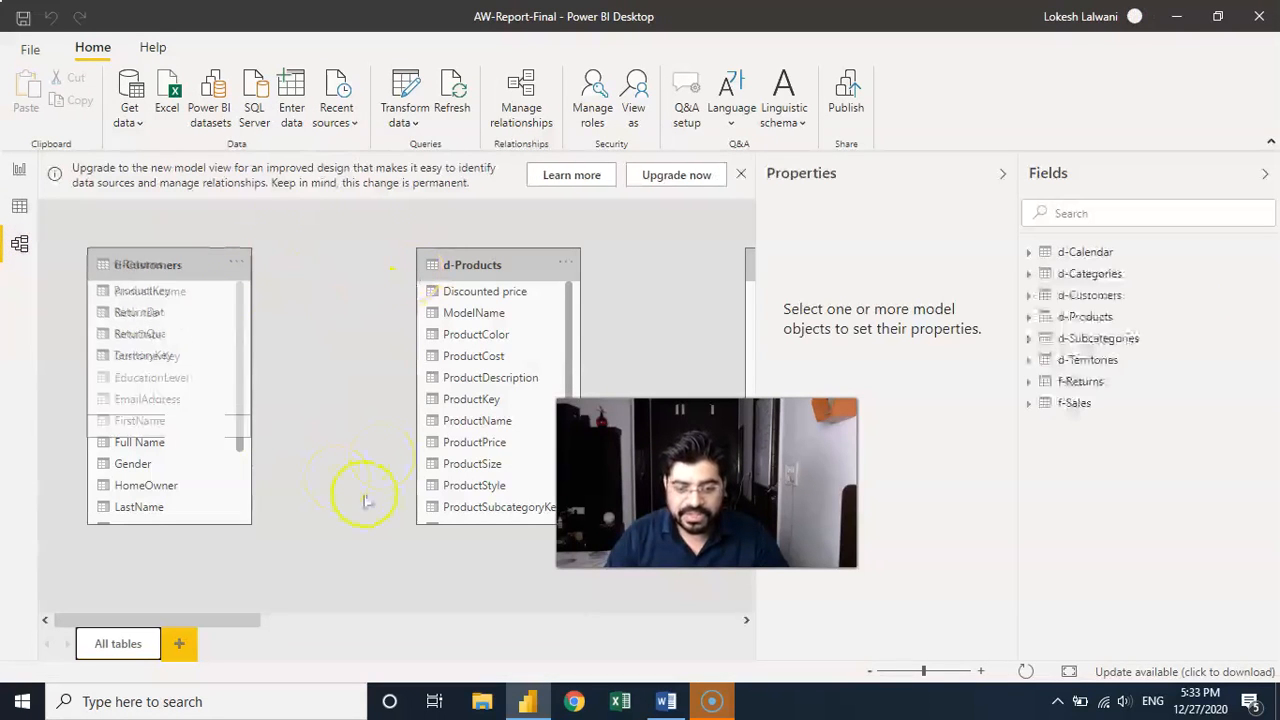
left_click(19, 170)
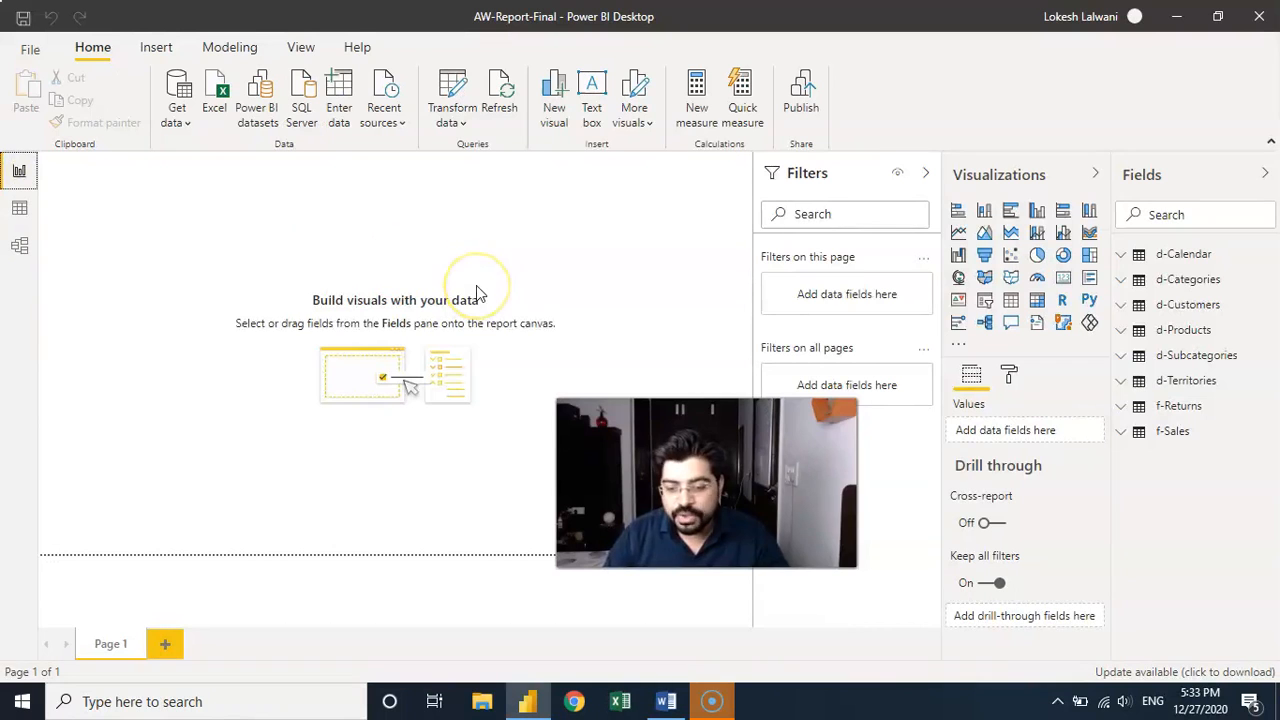
left_click(20, 210)
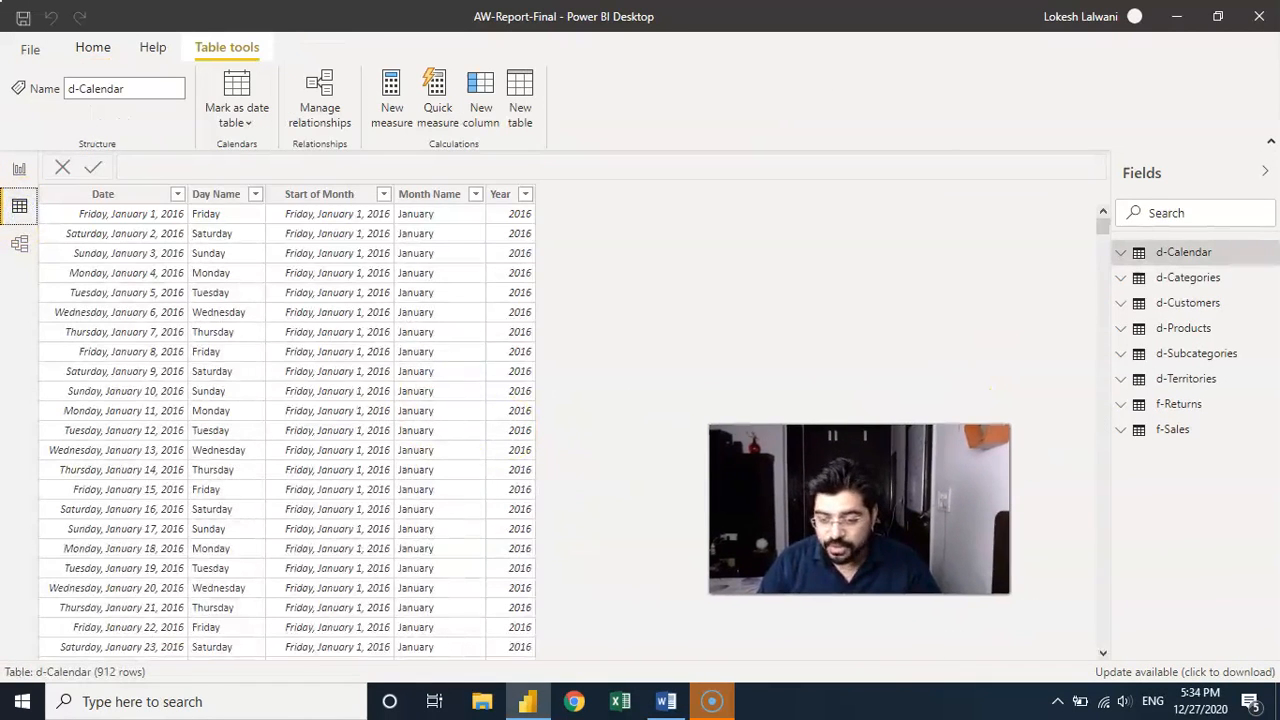
left_click(1178, 309)
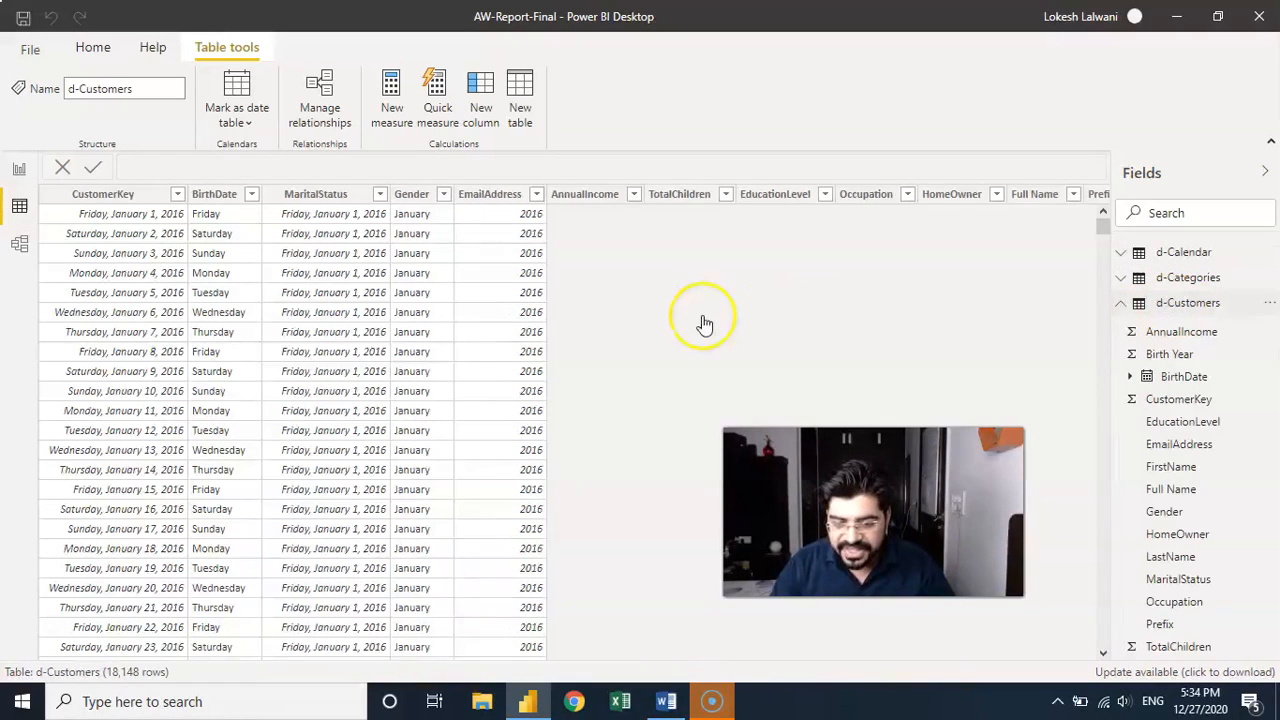
left_click_drag(600, 652, 1090, 655)
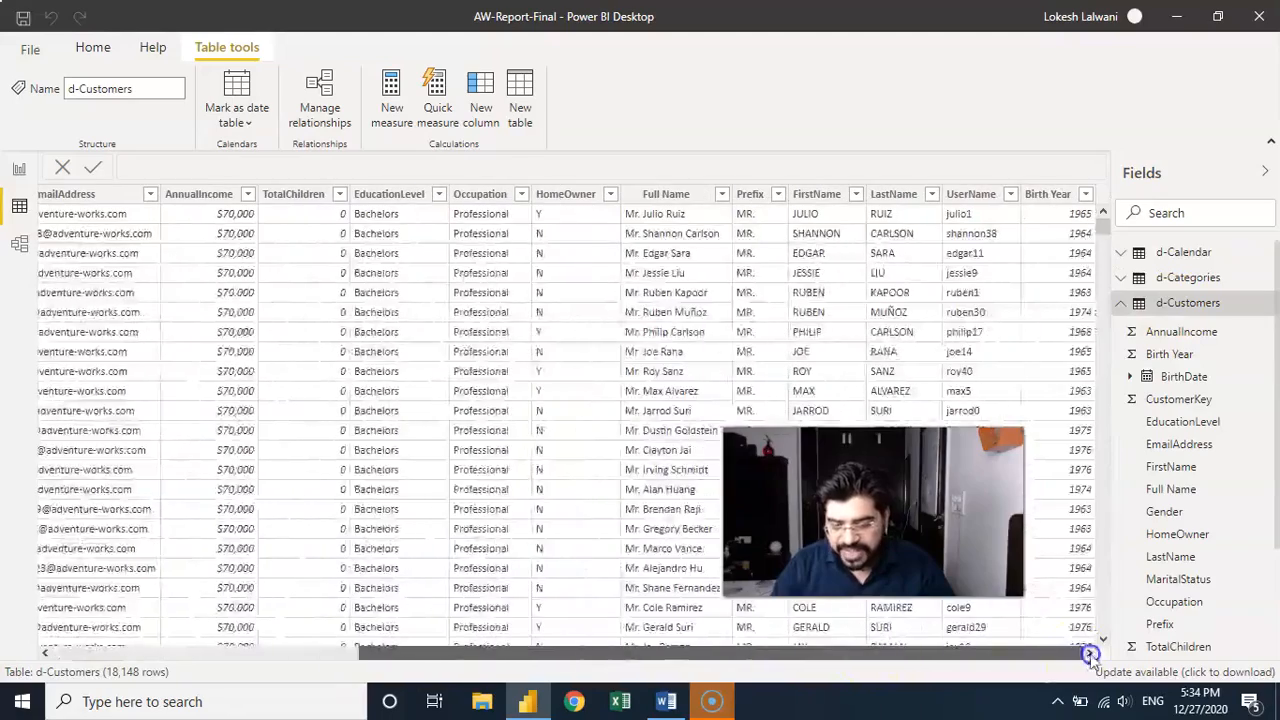
left_click(1043, 200)
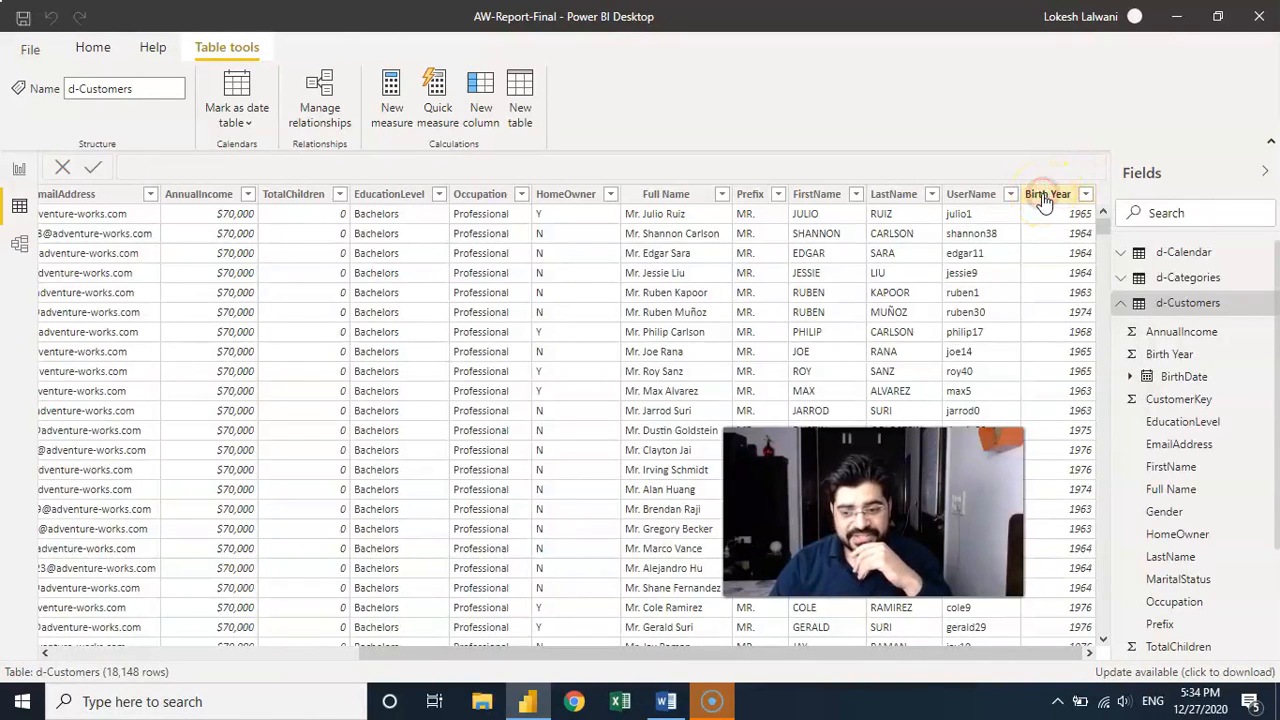
right_click(1045, 200)
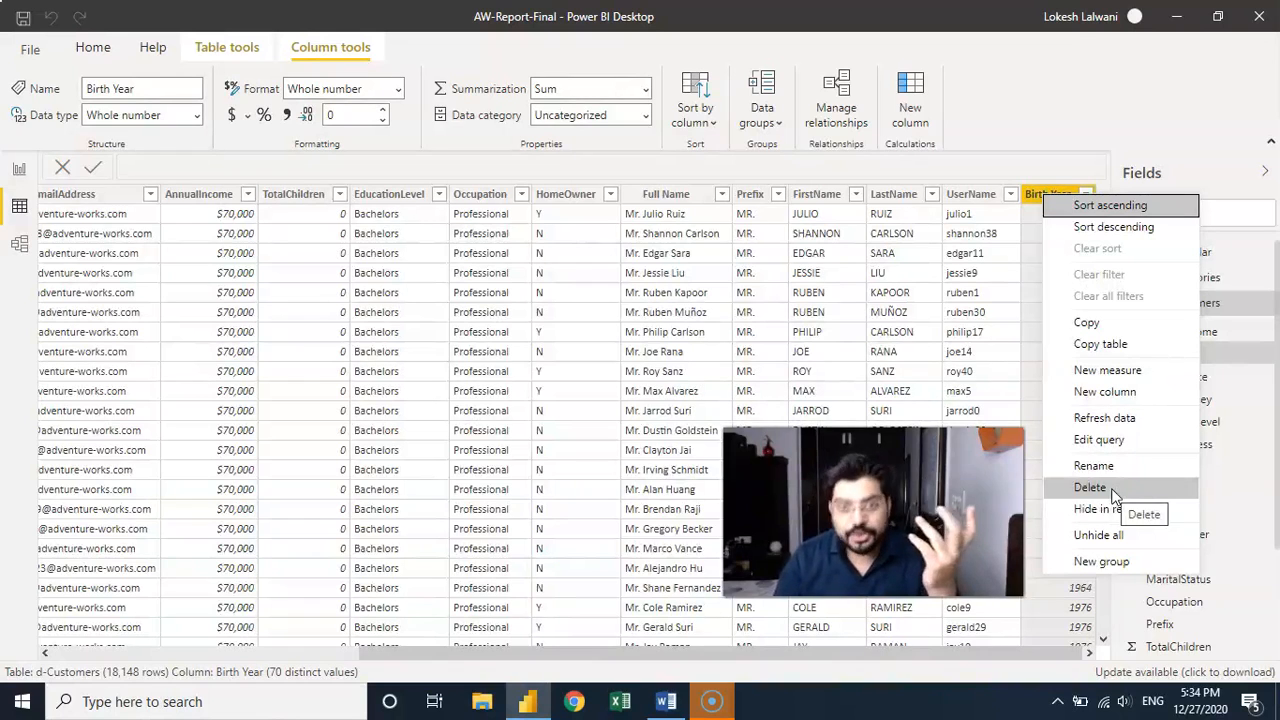
left_click(1036, 116)
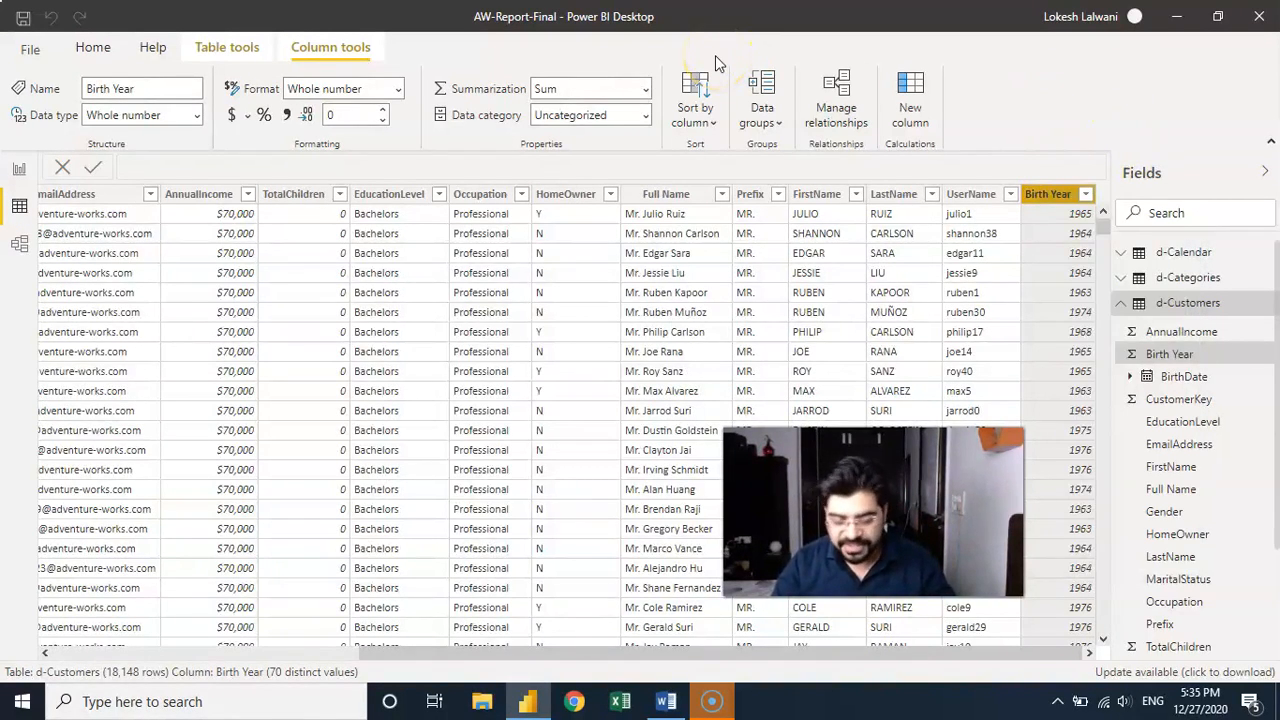
Step: Open the Power Query Editor in a narrower window beside the data view and bring the d-Customers query's last columns into view
left_click(80, 48)
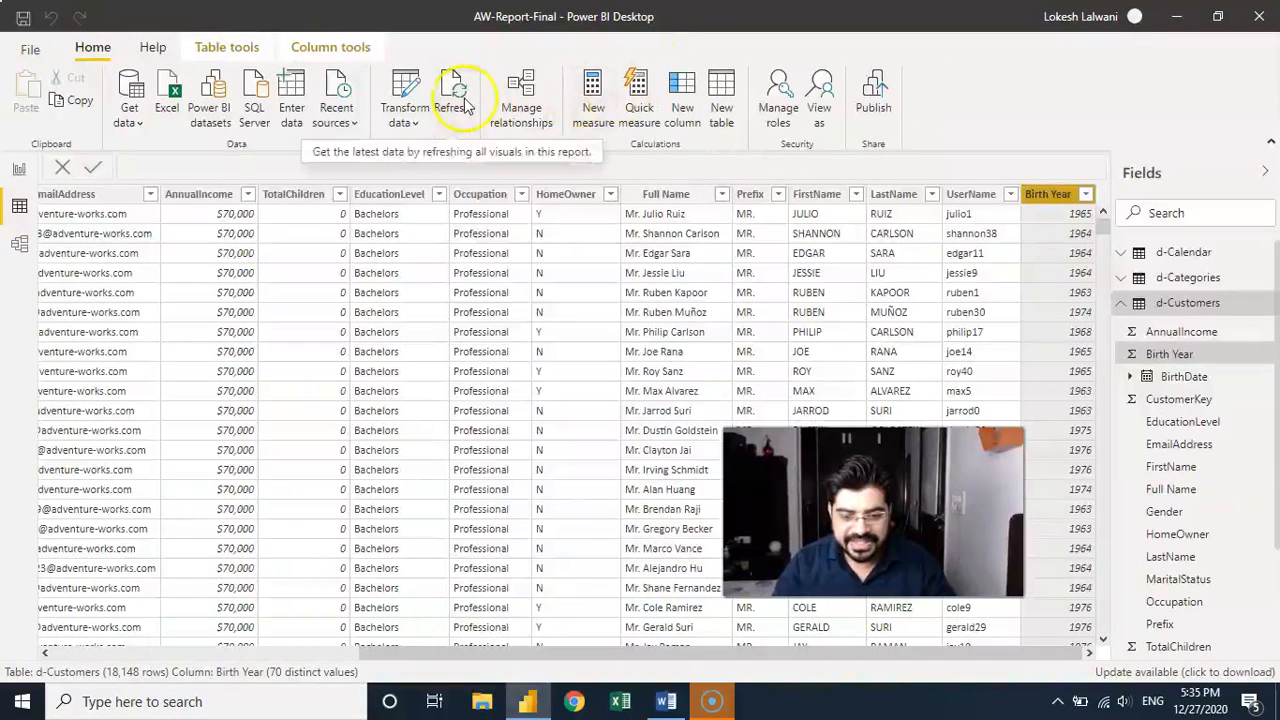
left_click(404, 90)
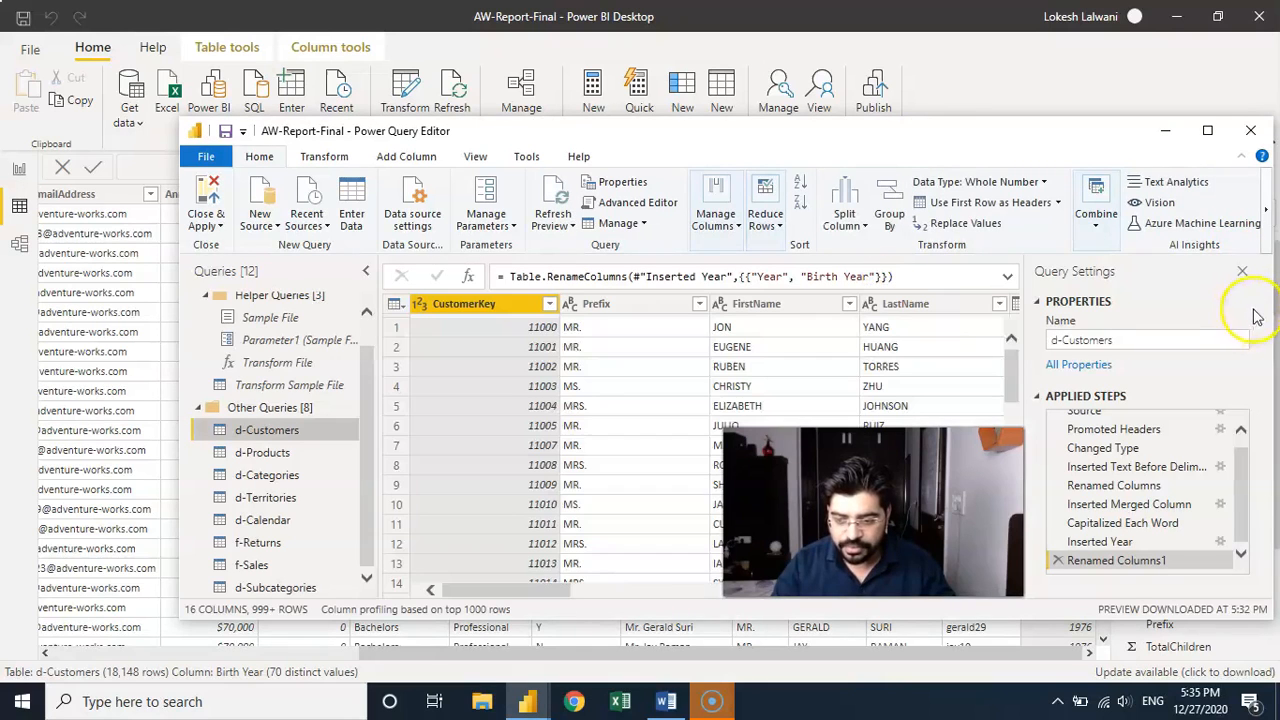
left_click_drag(1273, 298, 1016, 325)
left_click_drag(828, 134, 620, 112)
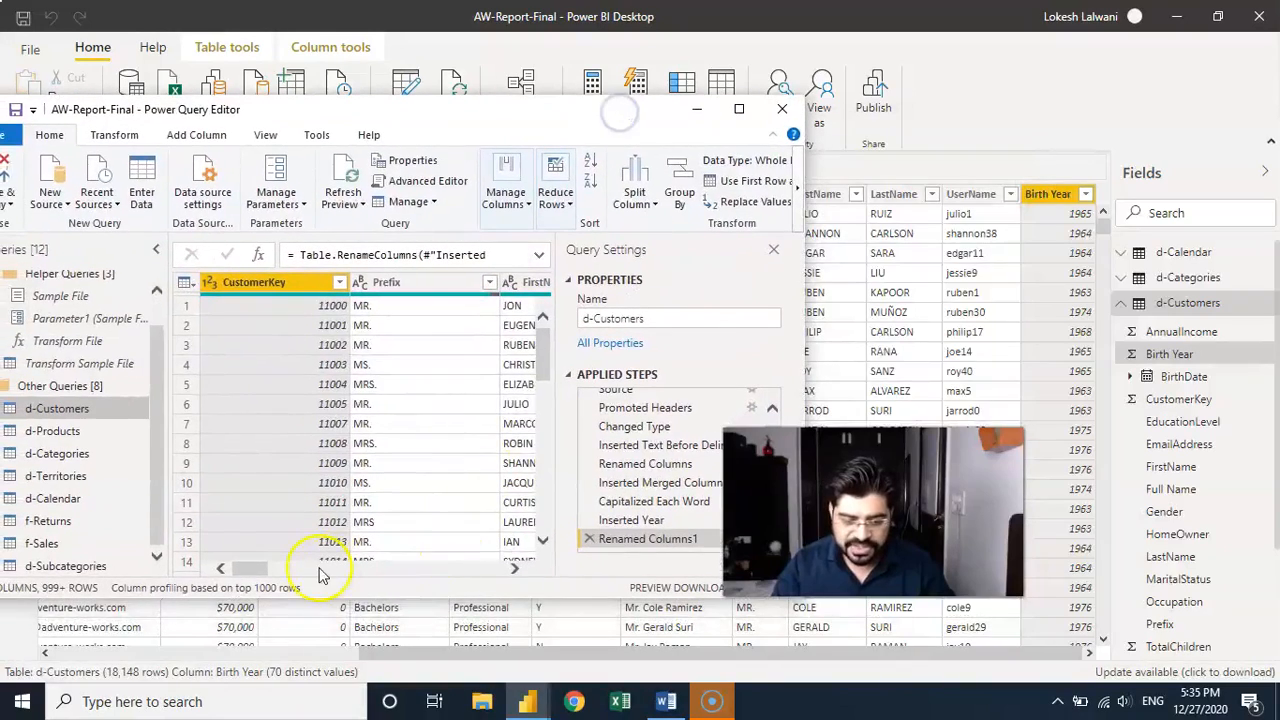
left_click_drag(258, 570, 501, 562)
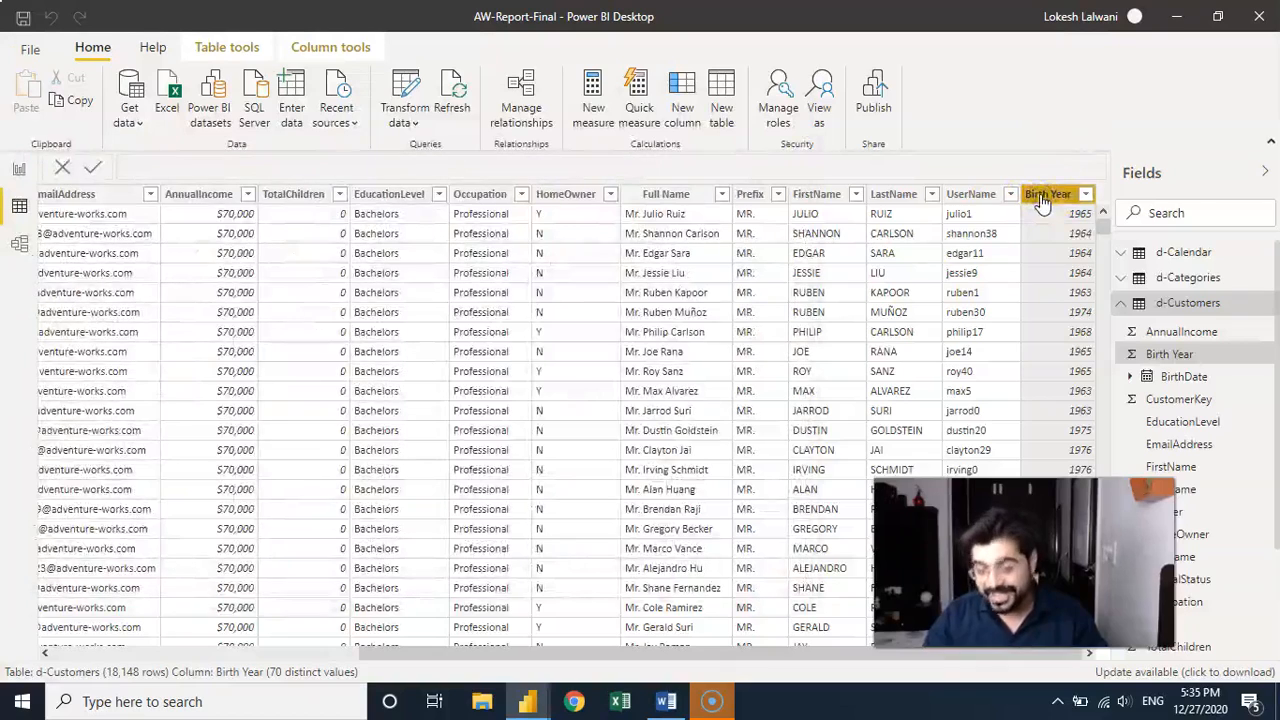
Step: Delete the Birth Year column from the d-Customers table in the data view
right_click(1042, 200)
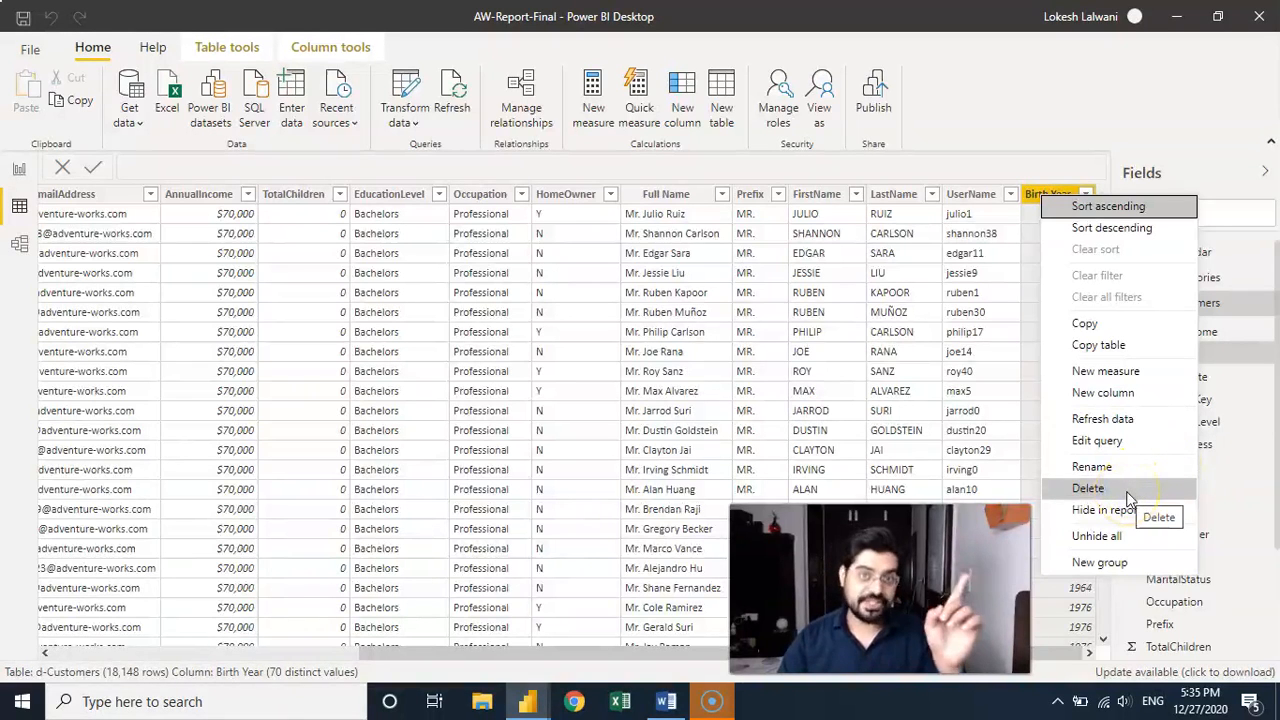
left_click(1127, 494)
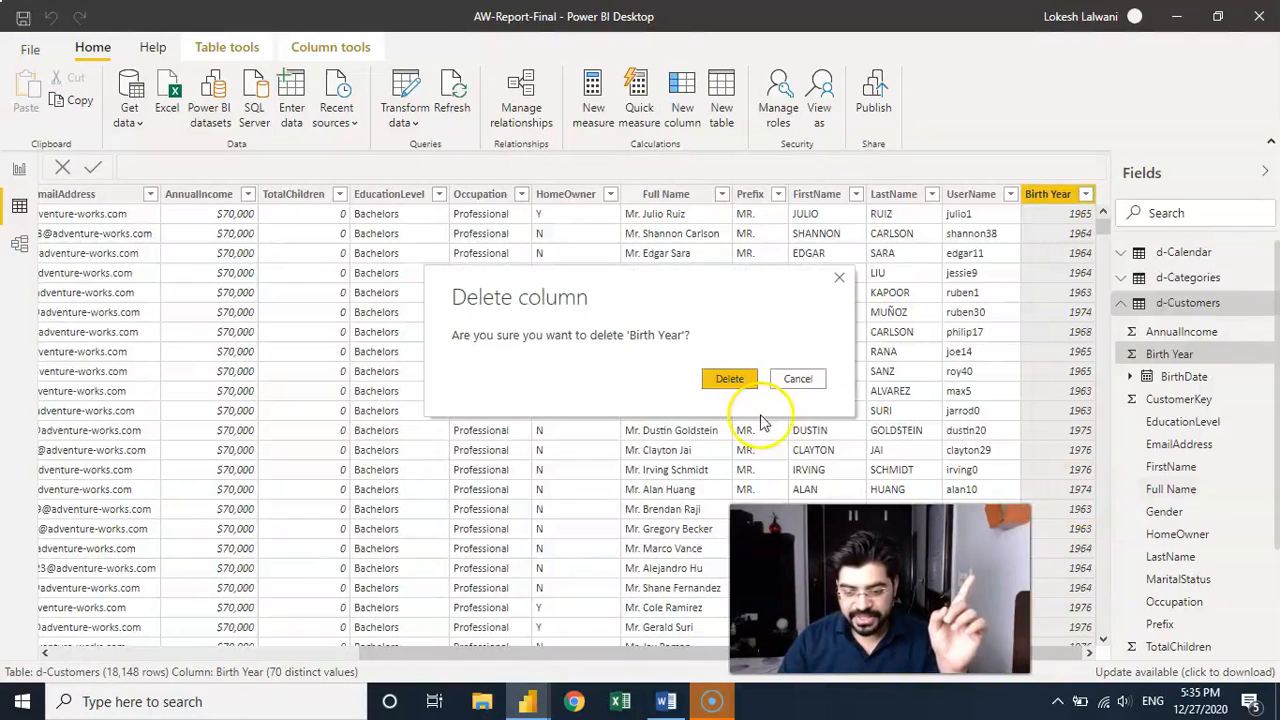
left_click(736, 378)
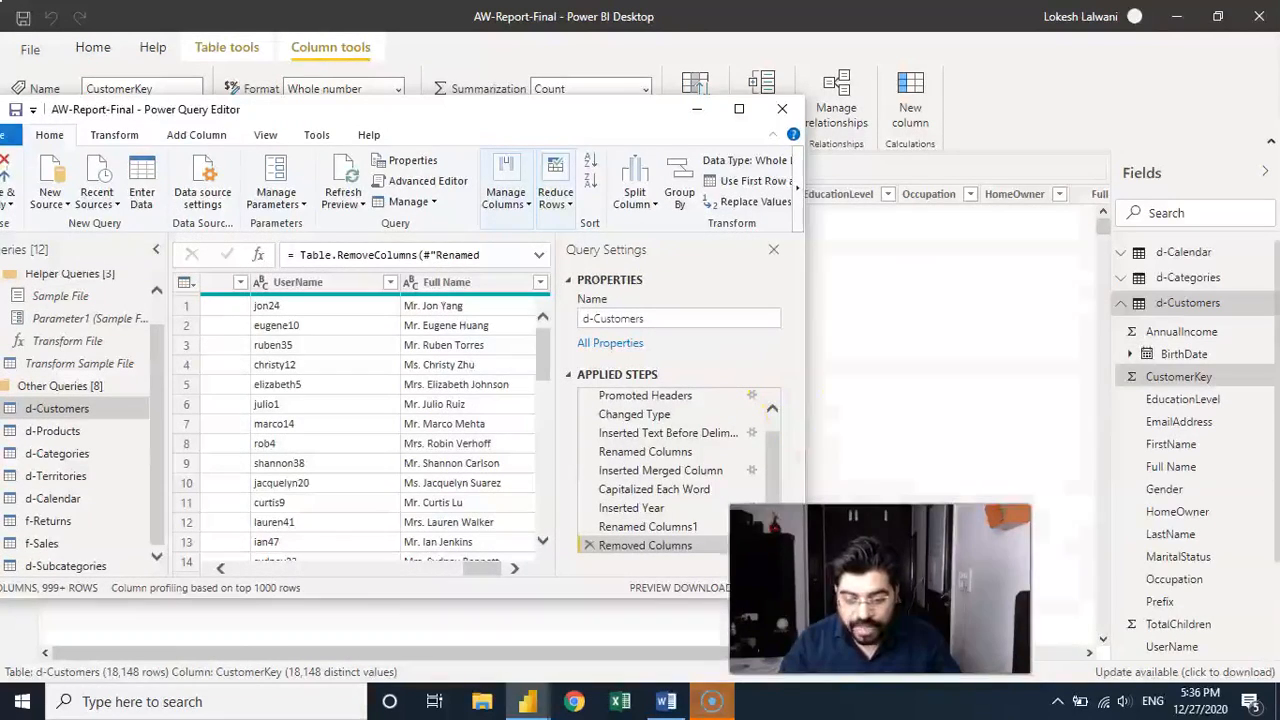
Step: Compare the d-Customers query at its Inserted Year, Renamed Columns1 and Removed Columns applied steps
left_click(616, 509)
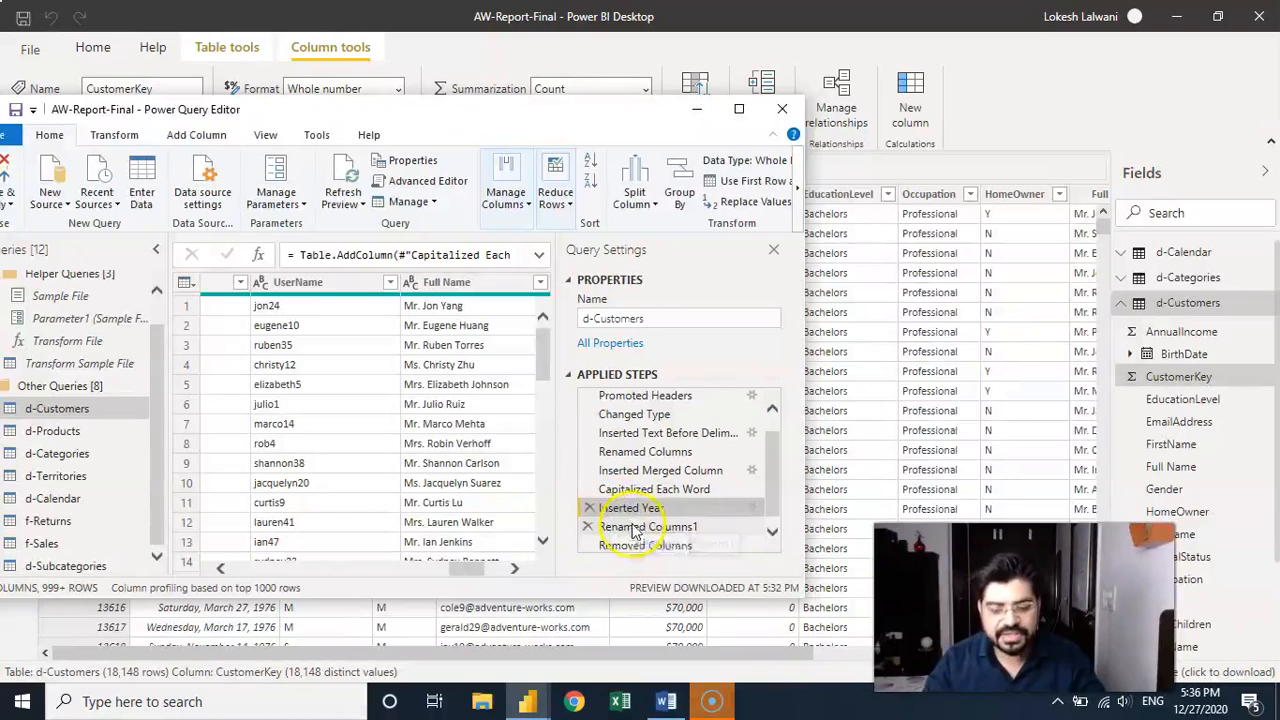
left_click(631, 530)
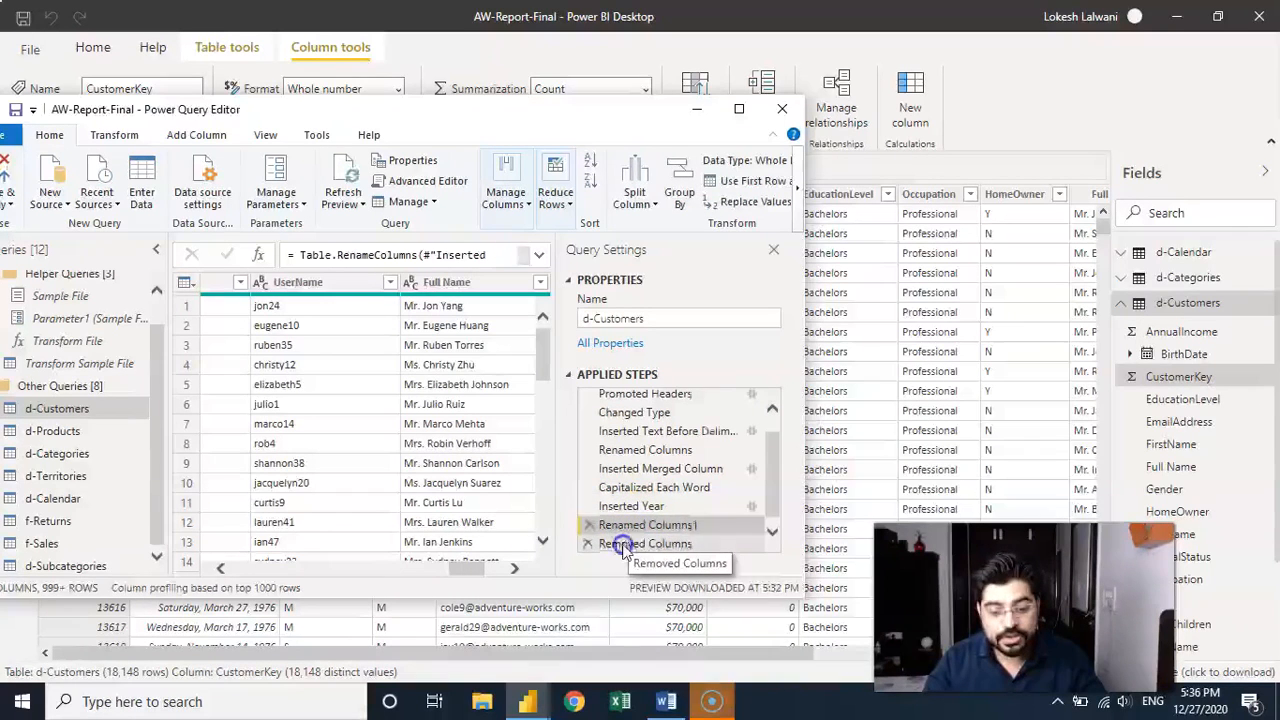
left_click(624, 546)
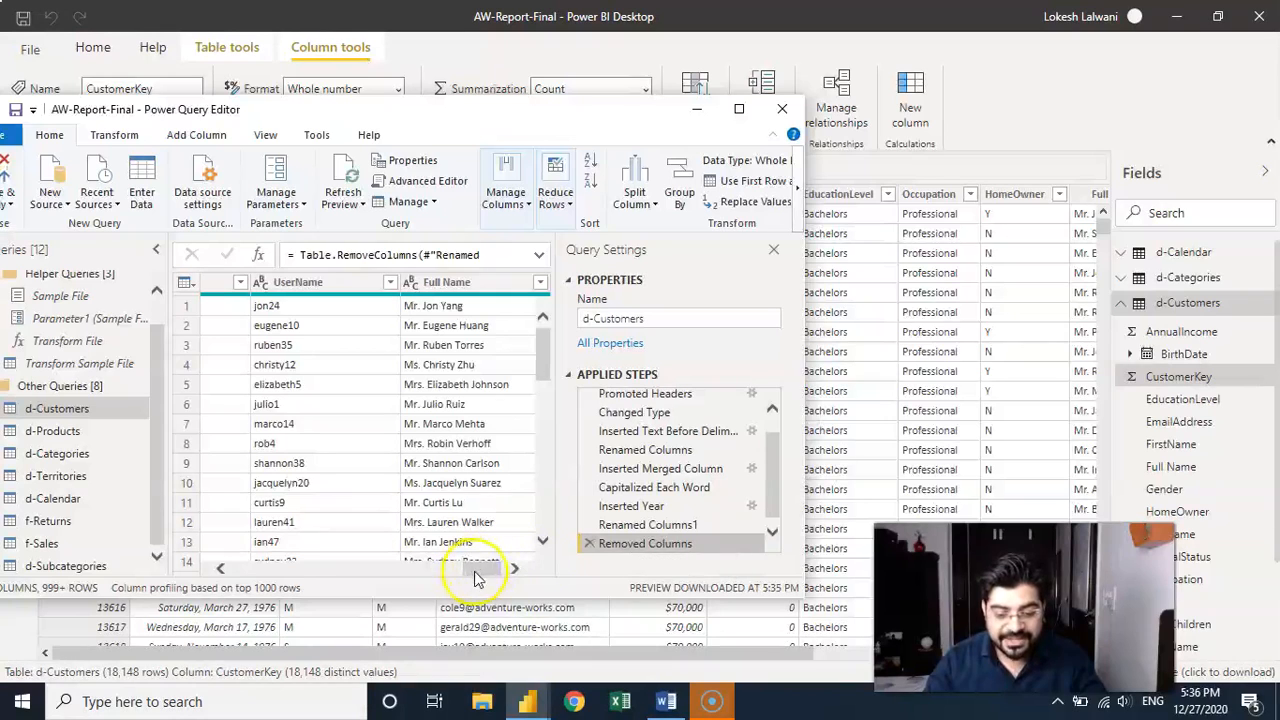
left_click_drag(482, 567, 505, 575)
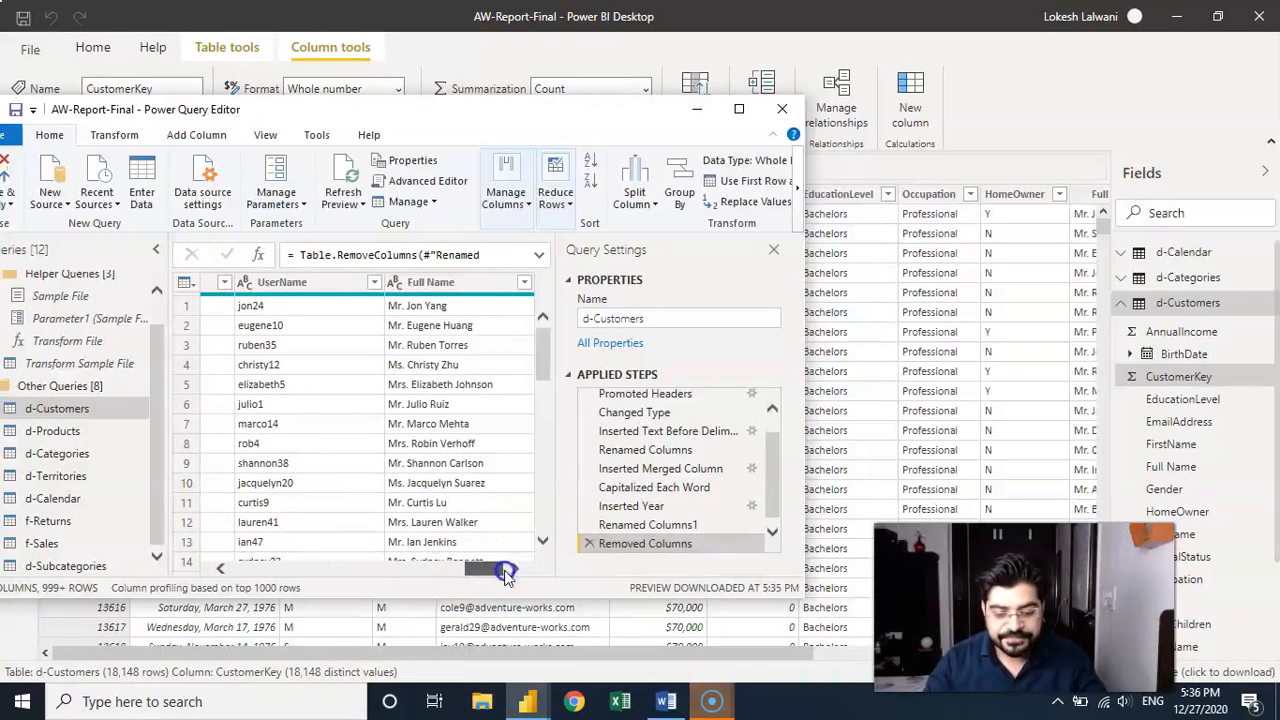
left_click(645, 527)
left_click_drag(481, 572, 522, 575)
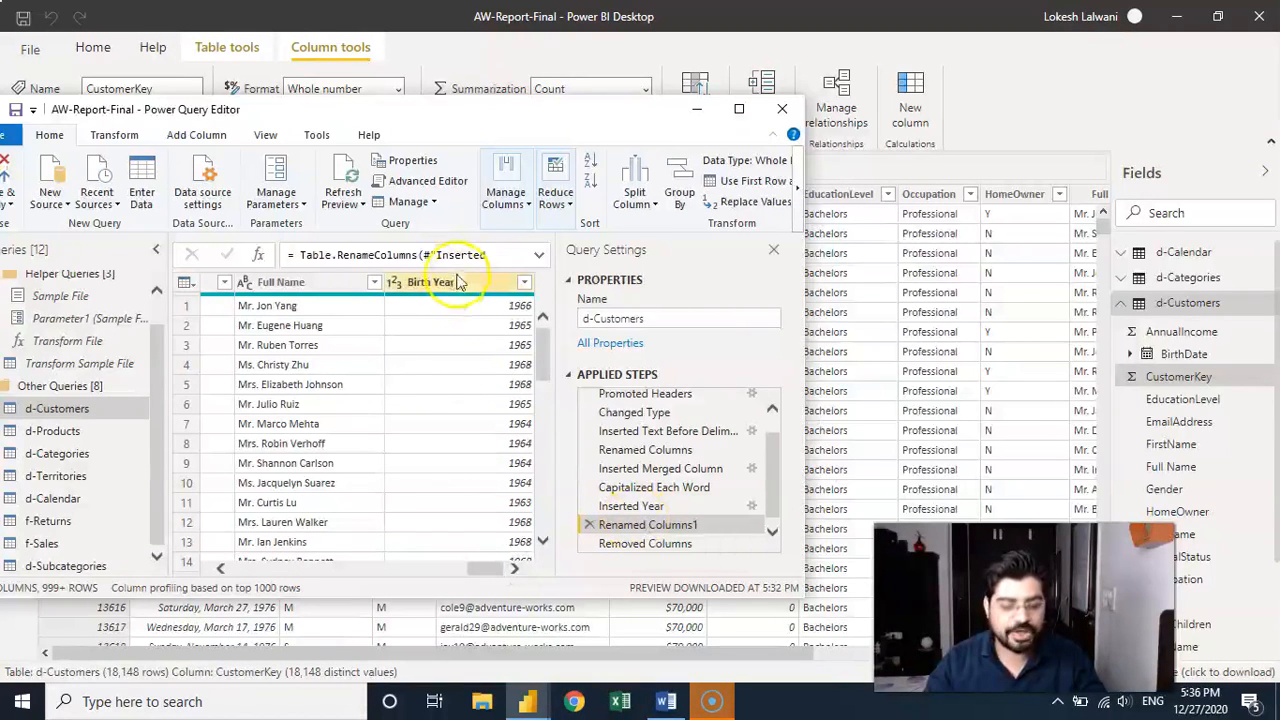
left_click(665, 545)
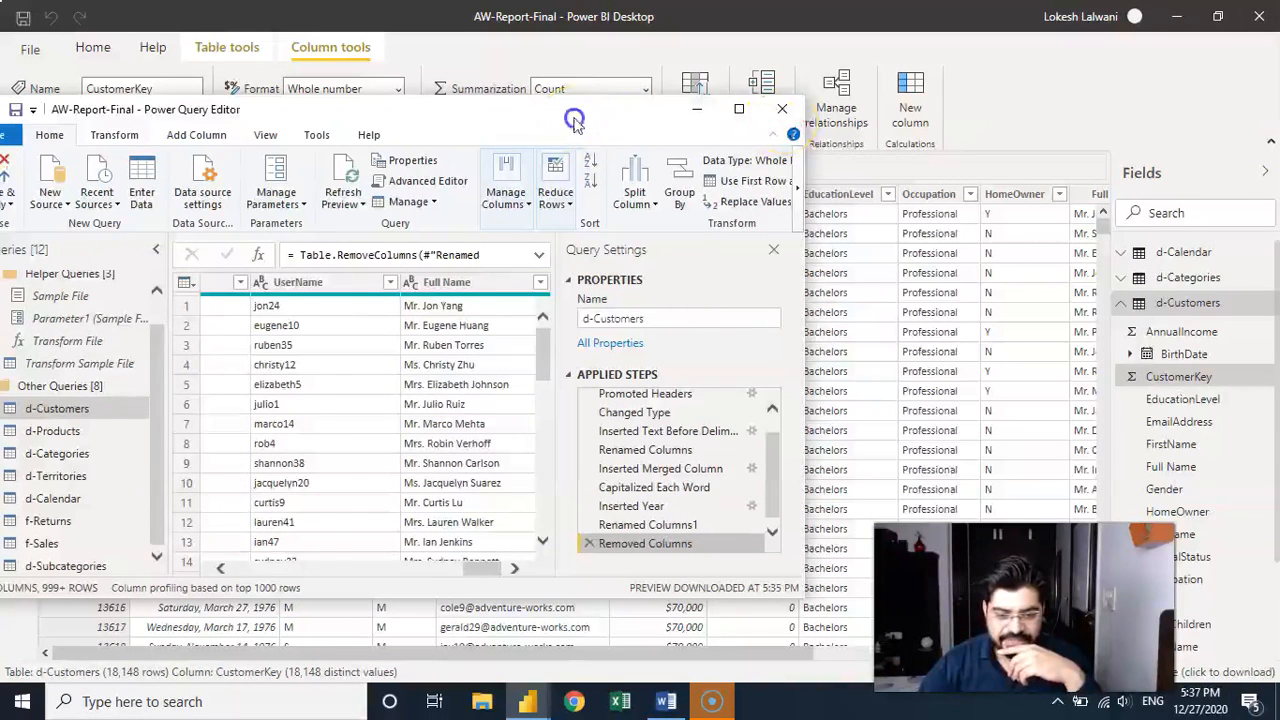
Step: Close and apply the query changes, and return to the report view
left_click_drag(574, 120, 715, 107)
left_click(133, 152)
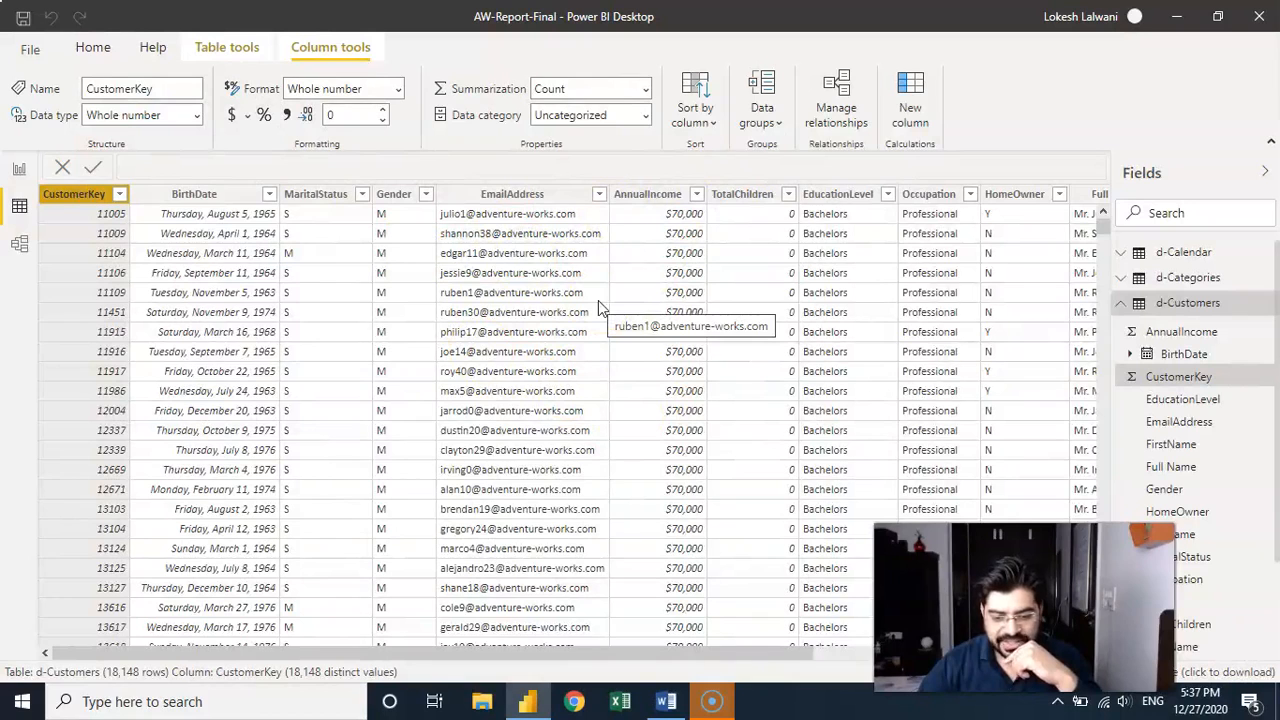
left_click(19, 170)
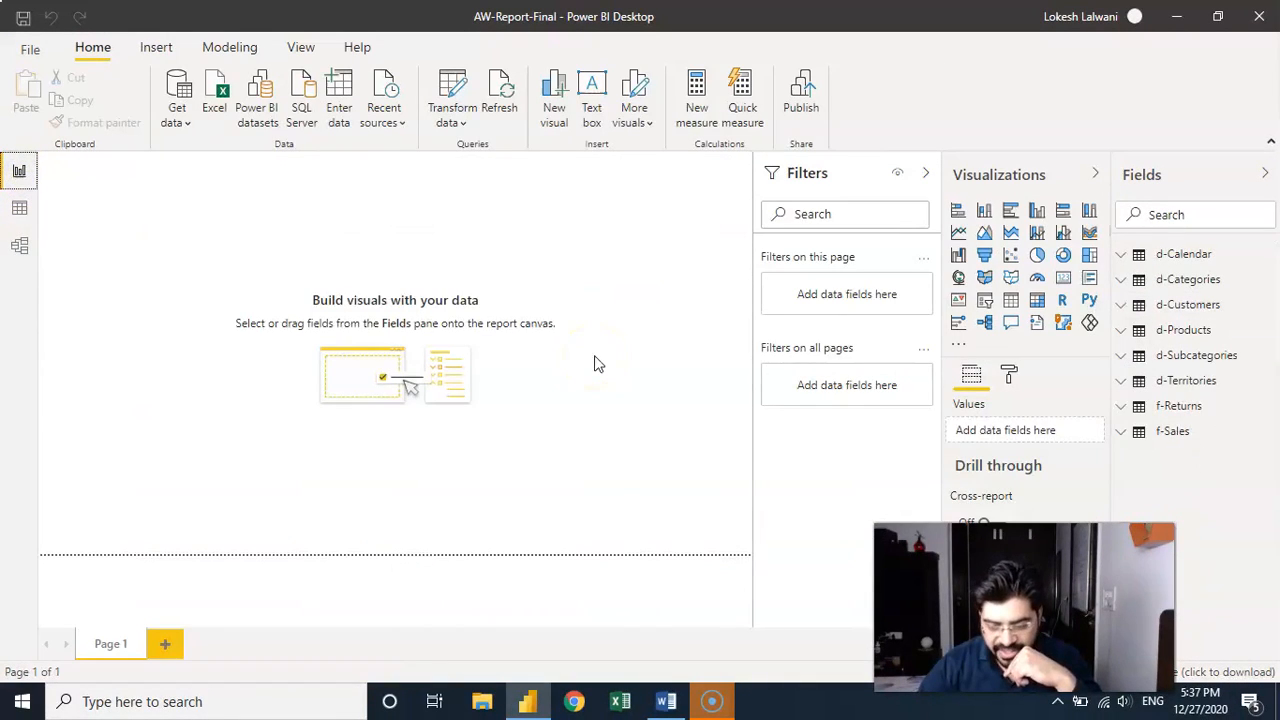